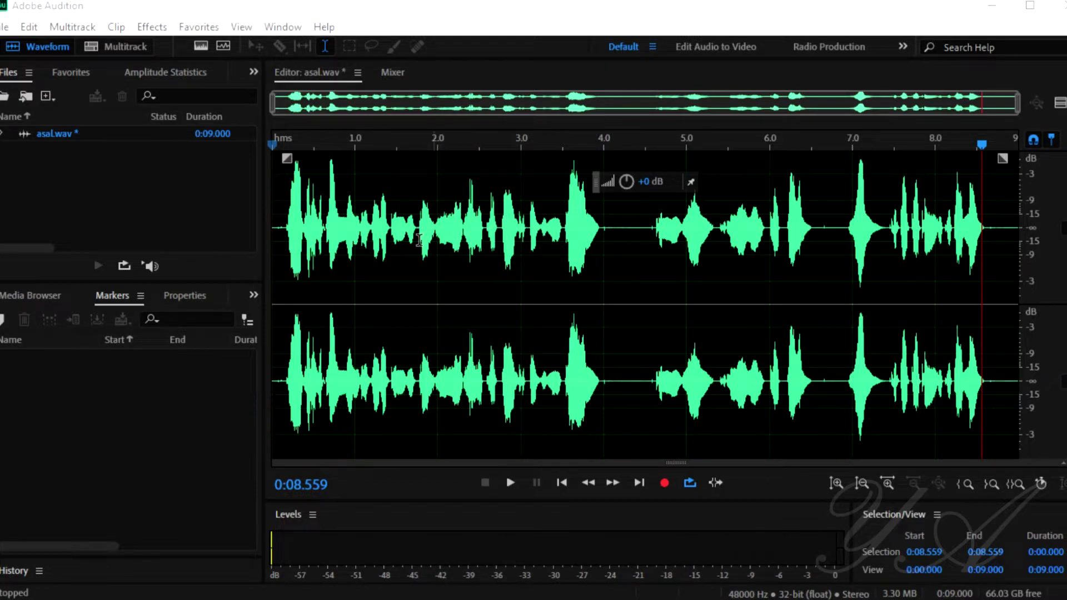
Open the Delay effect for asal.wav, review its presets and preview the sound with Dueling Drunk Drummers
{"action": "left_click", "coordinate": [152, 27]}
{"action": "mouse_move", "coordinate": [219, 251]}
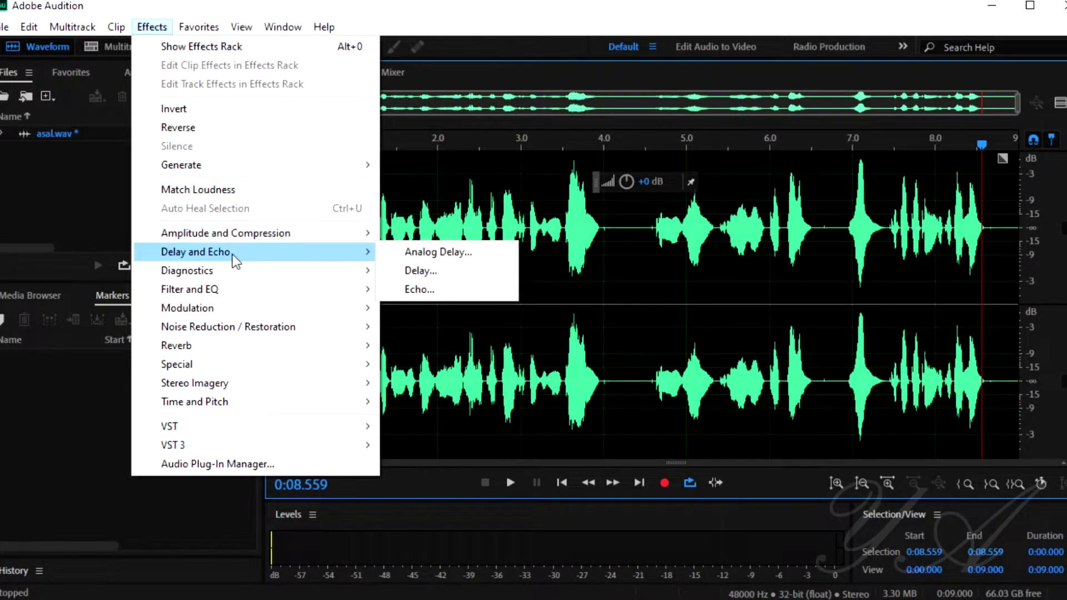
{"action": "left_click", "coordinate": [412, 271]}
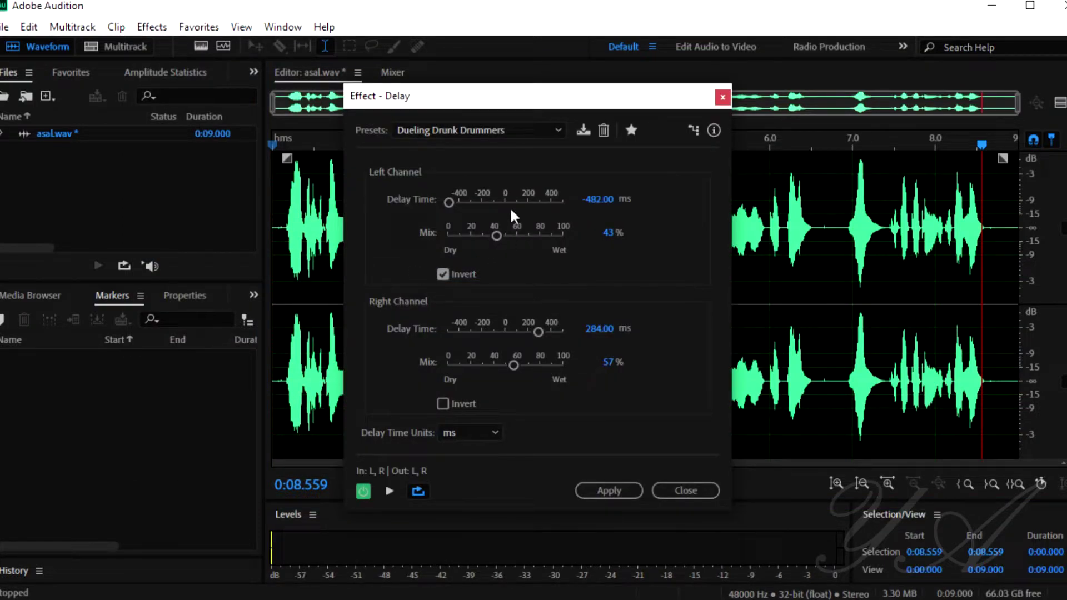
{"action": "left_click", "coordinate": [522, 129]}
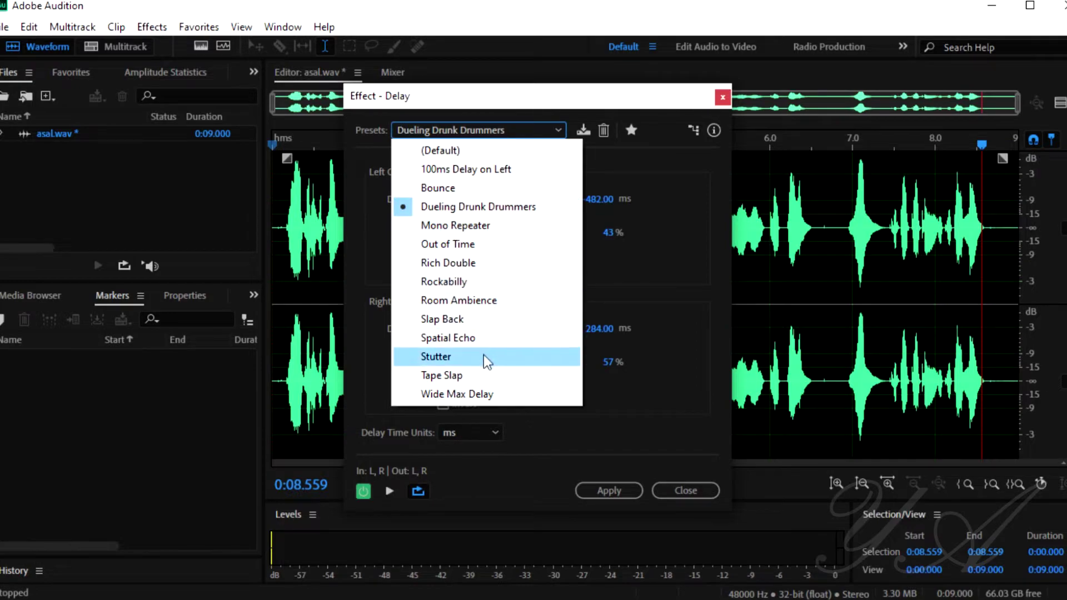
{"action": "left_click", "coordinate": [700, 253]}
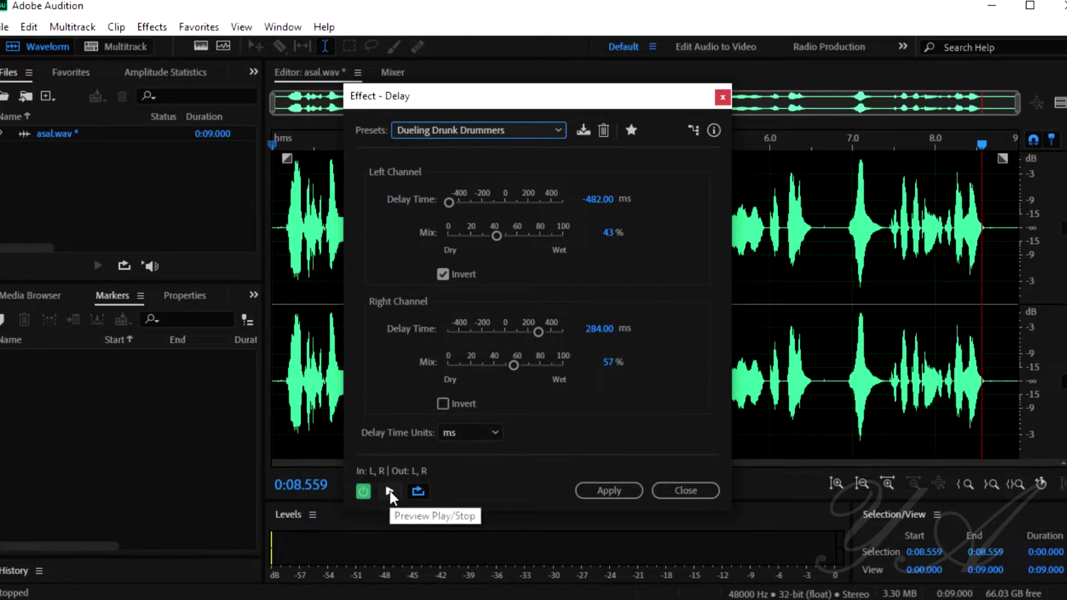
{"action": "left_click", "coordinate": [477, 134]}
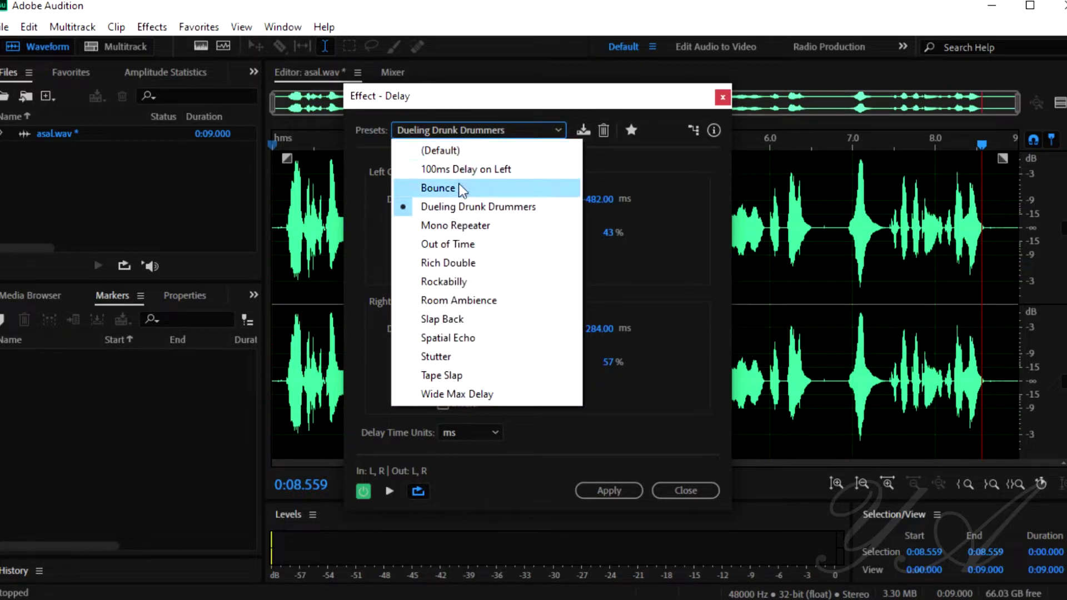
{"action": "left_click", "coordinate": [525, 466]}
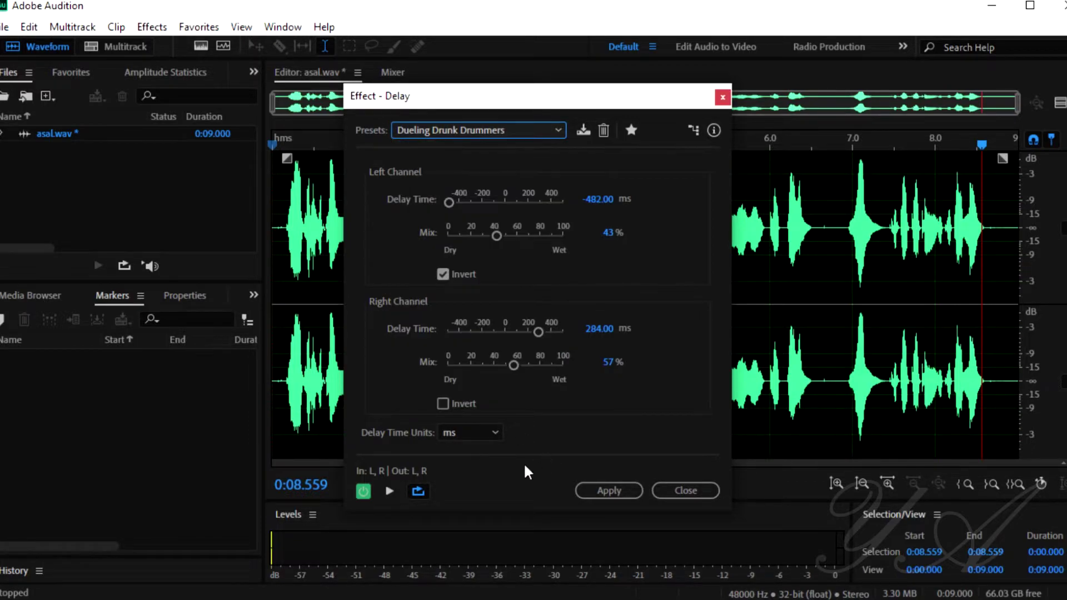
{"action": "left_click", "coordinate": [390, 491]}
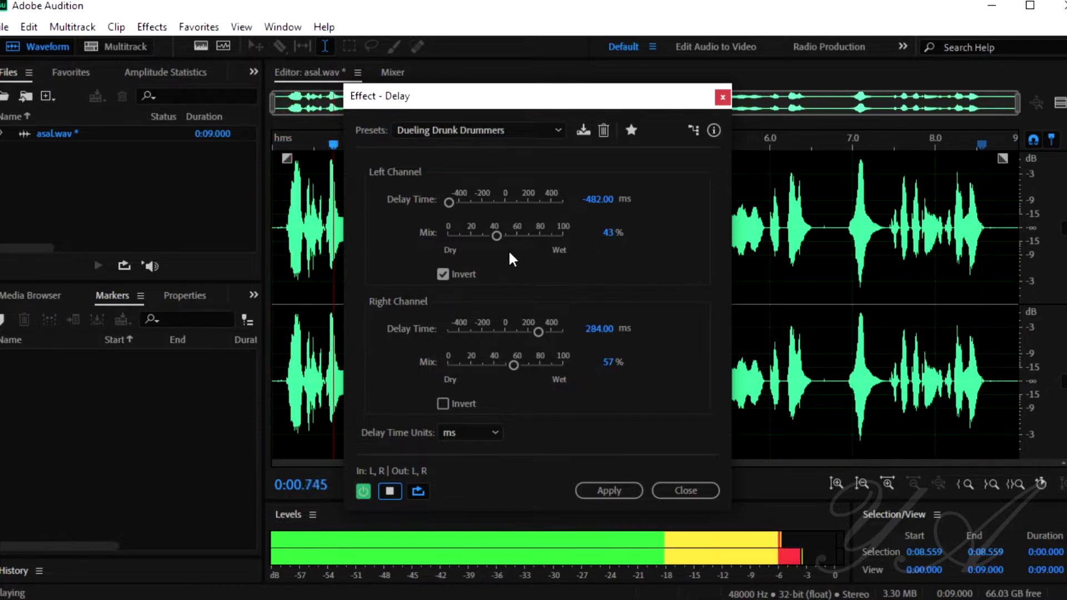
Audition the Delay presets Room Ambience, Wide Max Delay and 100ms Delay on Left during the looped preview
{"action": "left_click", "coordinate": [519, 130]}
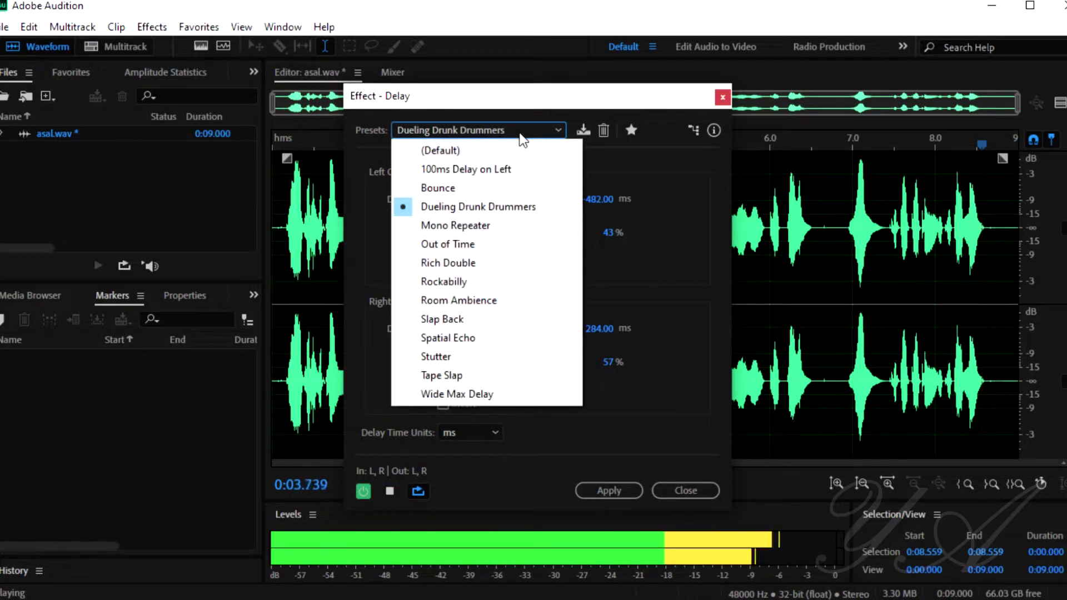
{"action": "left_click", "coordinate": [452, 305]}
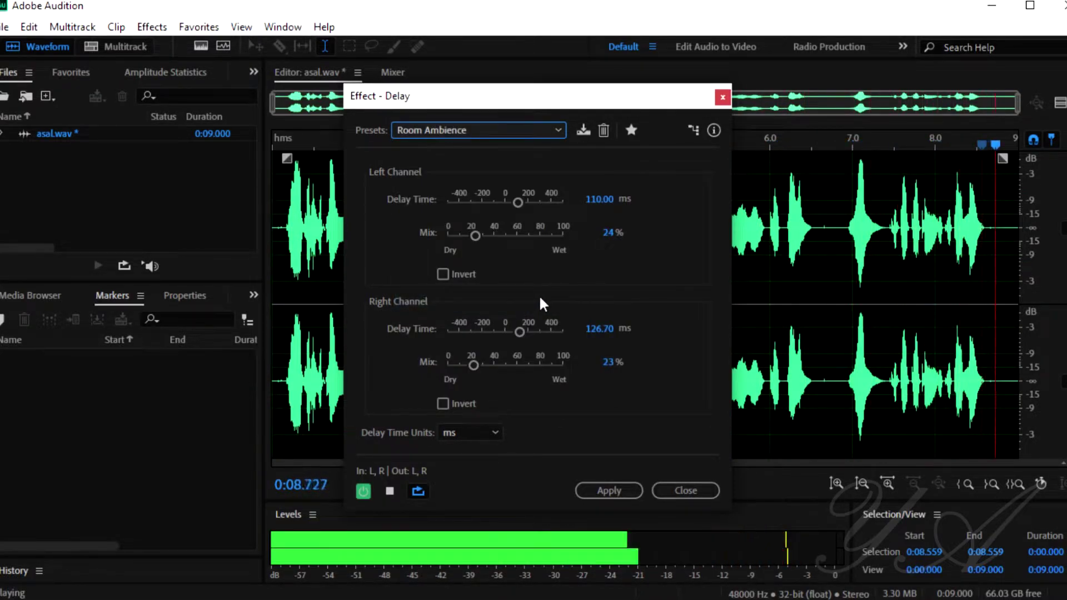
{"action": "left_click", "coordinate": [530, 128]}
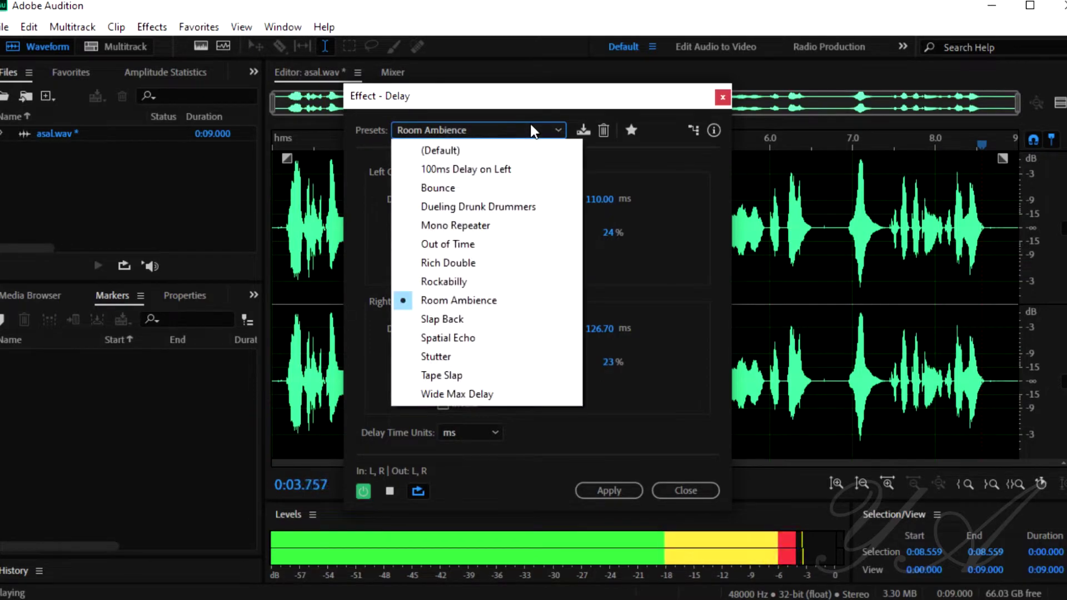
{"action": "left_click", "coordinate": [465, 393]}
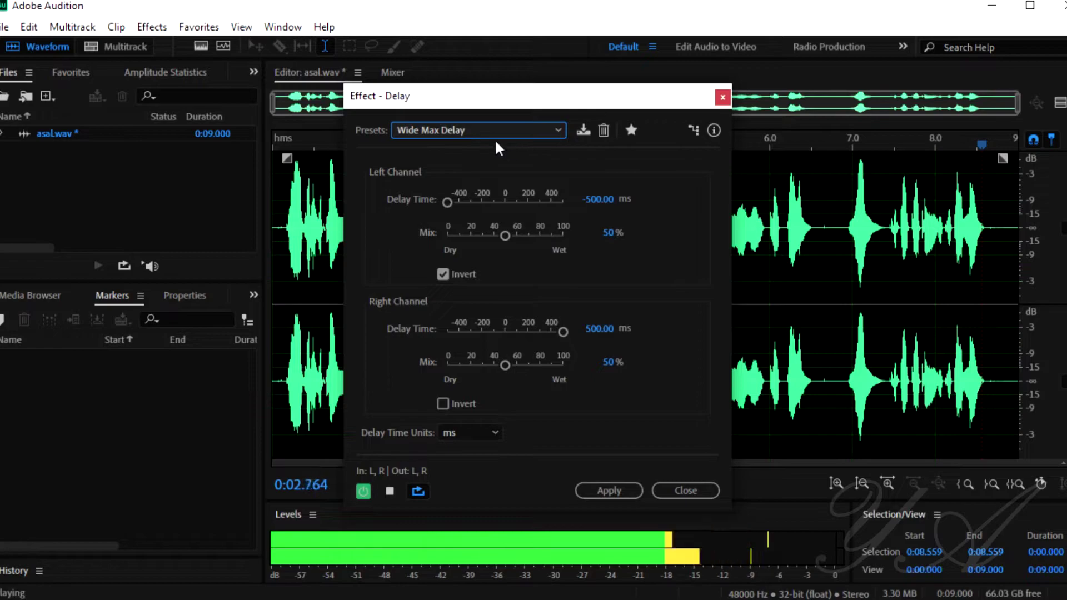
{"action": "left_click", "coordinate": [479, 132]}
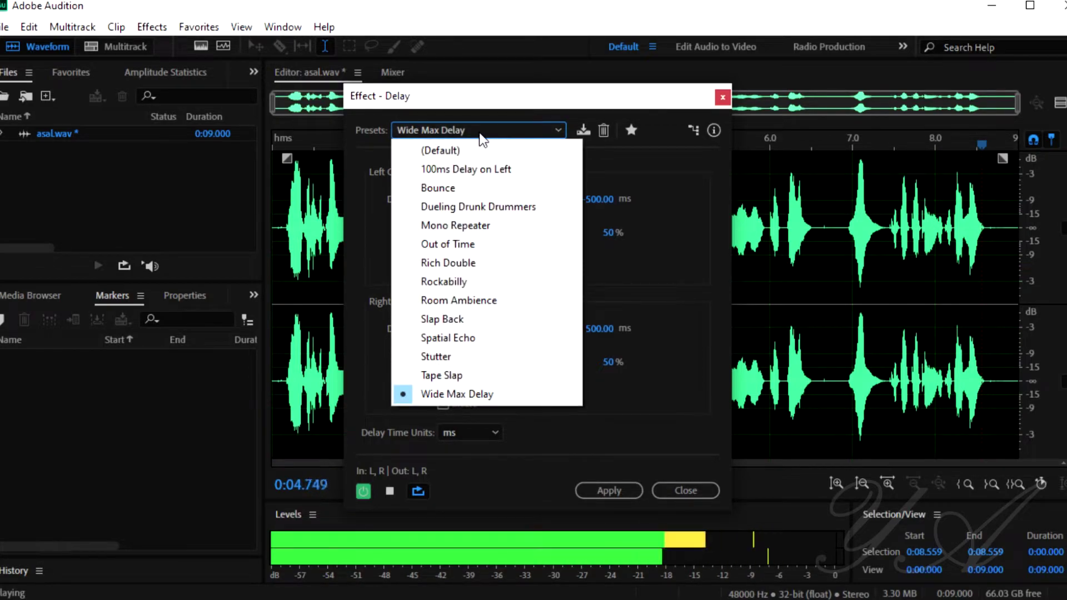
{"action": "left_click", "coordinate": [472, 169]}
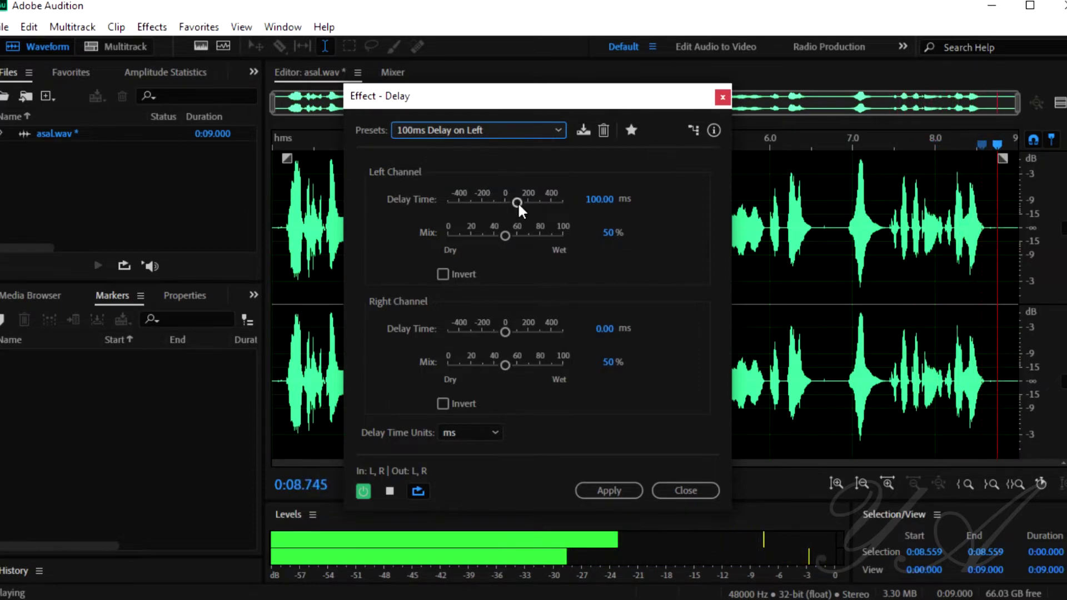
Try delay times of 357.35 ms on the left channel and 419.12 ms on the right, closing the Delay effect without applying it
{"action": "left_click_drag", "start_coordinate": [518, 202], "coordinate": [548, 202]}
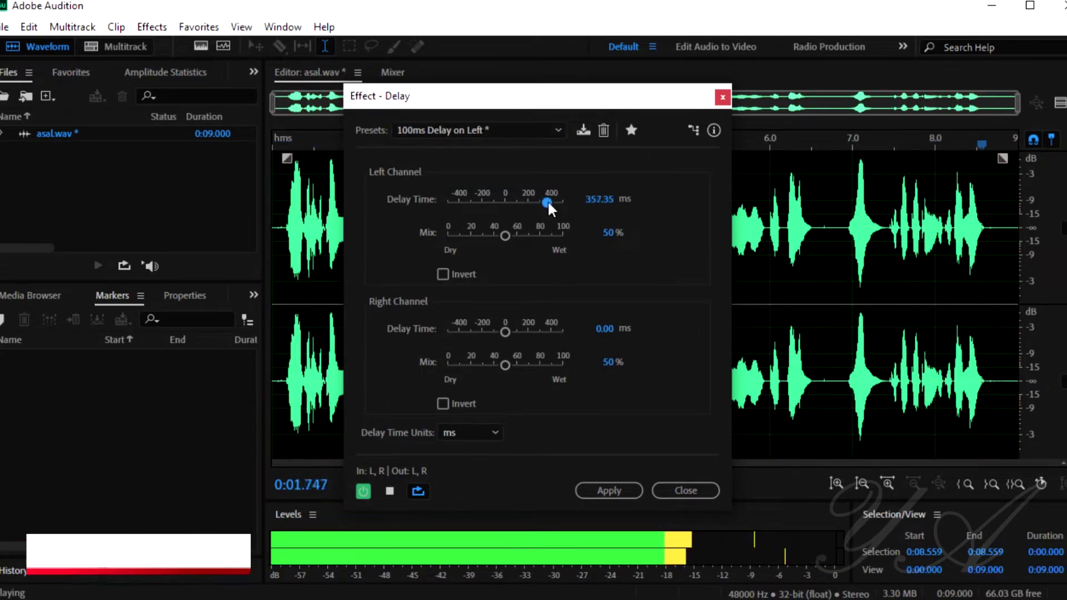
{"action": "left_click_drag", "start_coordinate": [505, 332], "coordinate": [556, 332]}
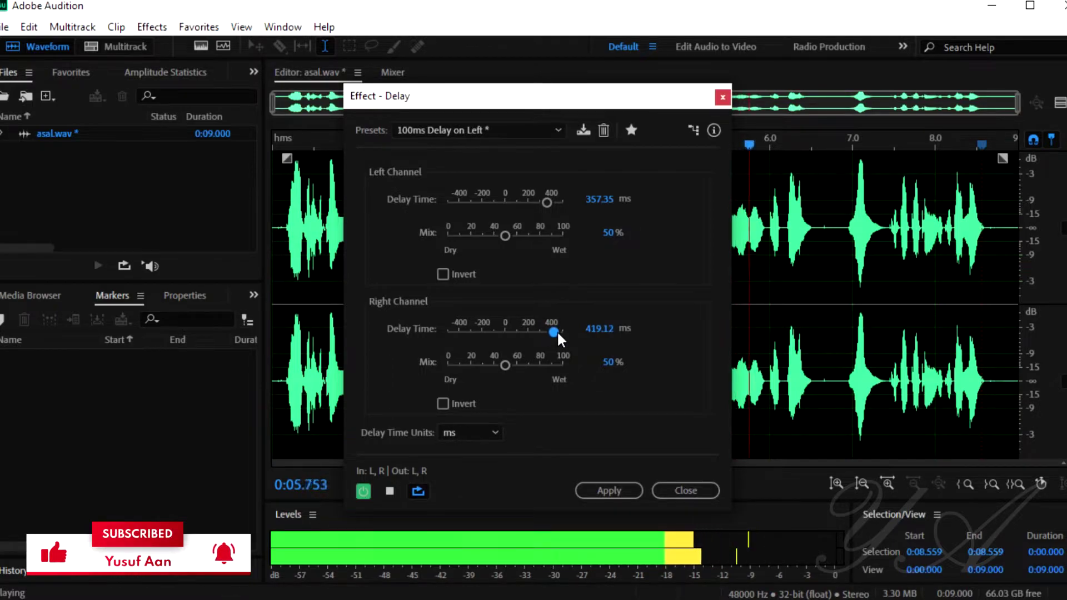
{"action": "left_click", "coordinate": [391, 489]}
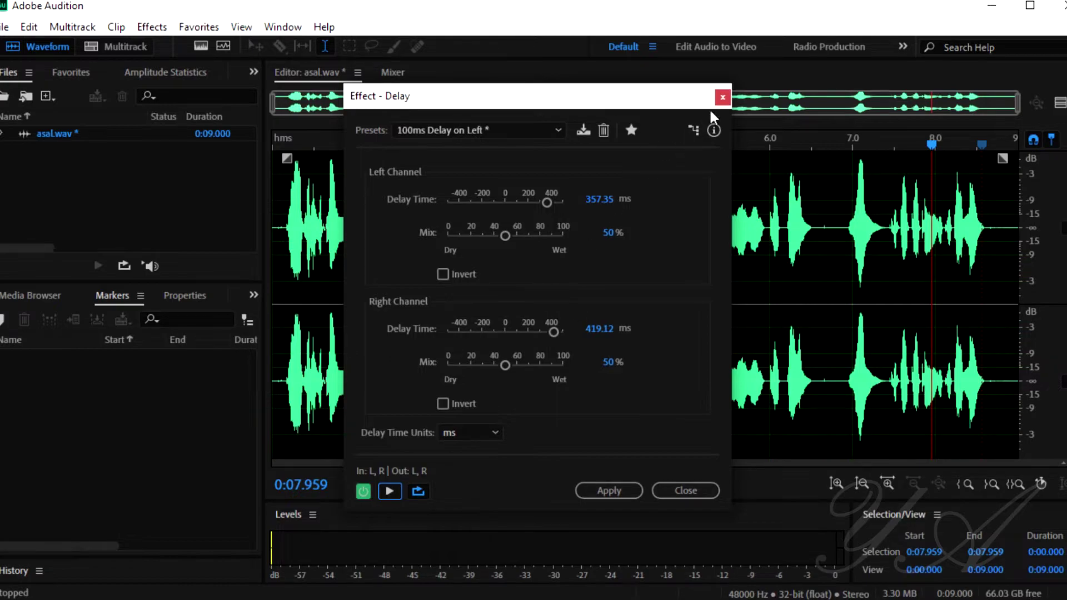
{"action": "left_click", "coordinate": [722, 97]}
Open the Echo effect for the recording, review its presets and preview the sound with Stereo Vocals
{"action": "left_click", "coordinate": [151, 27]}
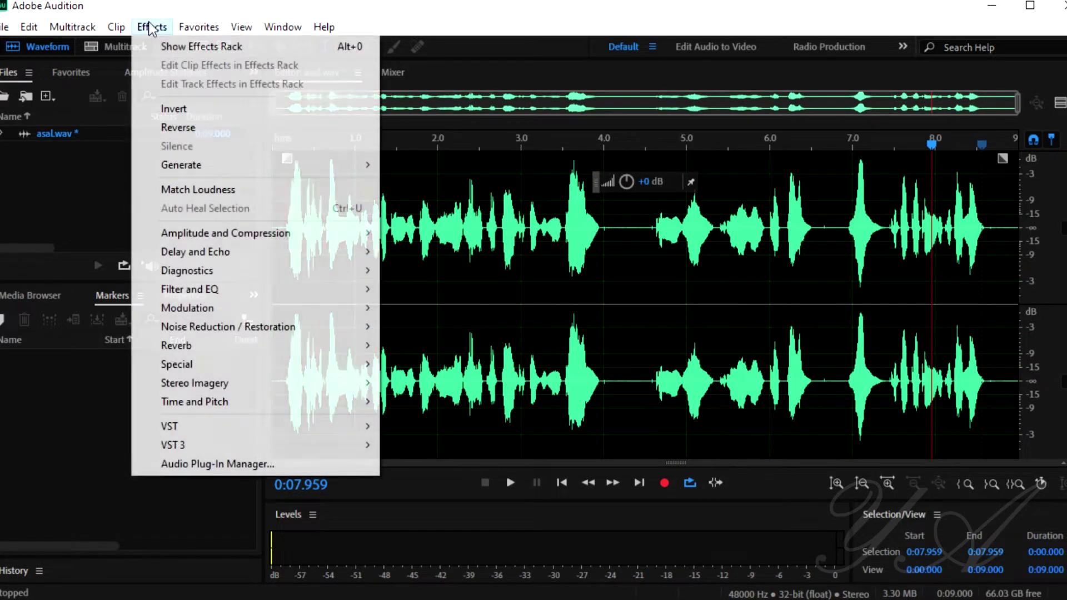
{"action": "mouse_move", "coordinate": [265, 257]}
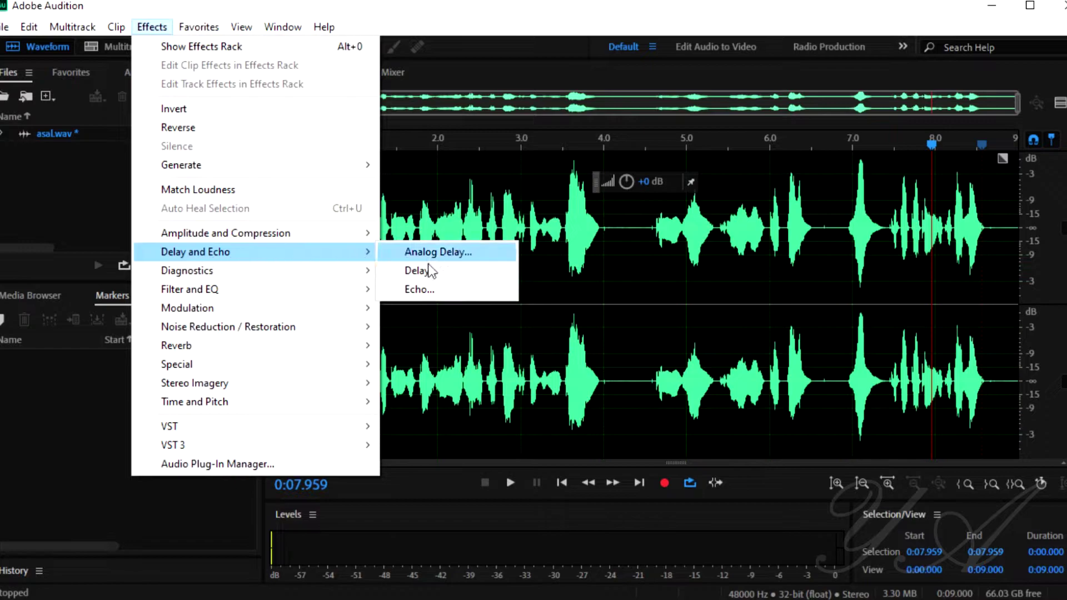
{"action": "left_click", "coordinate": [422, 289]}
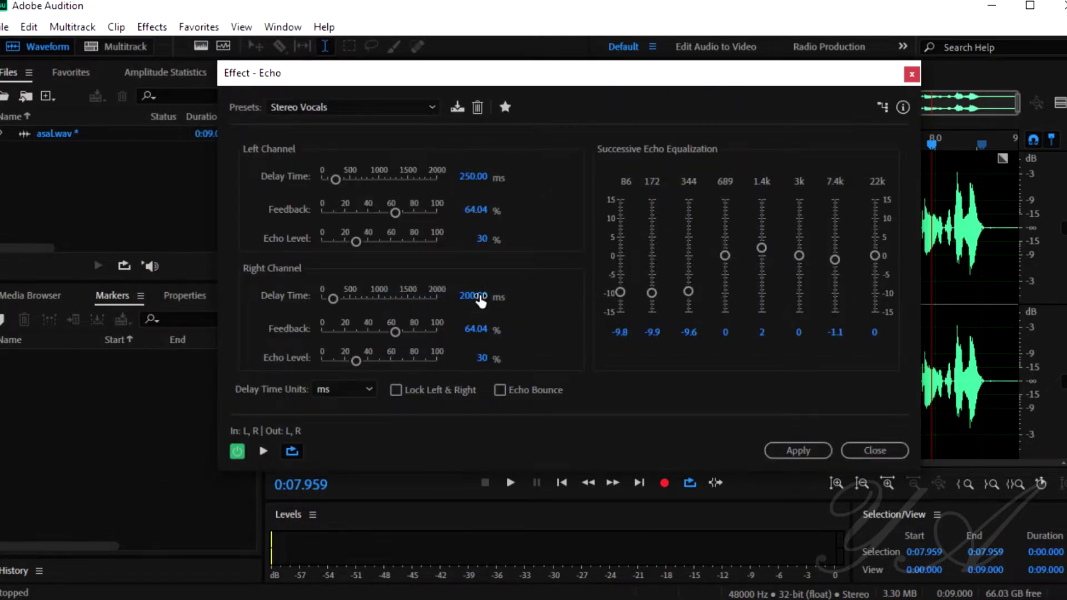
{"action": "left_click", "coordinate": [427, 106]}
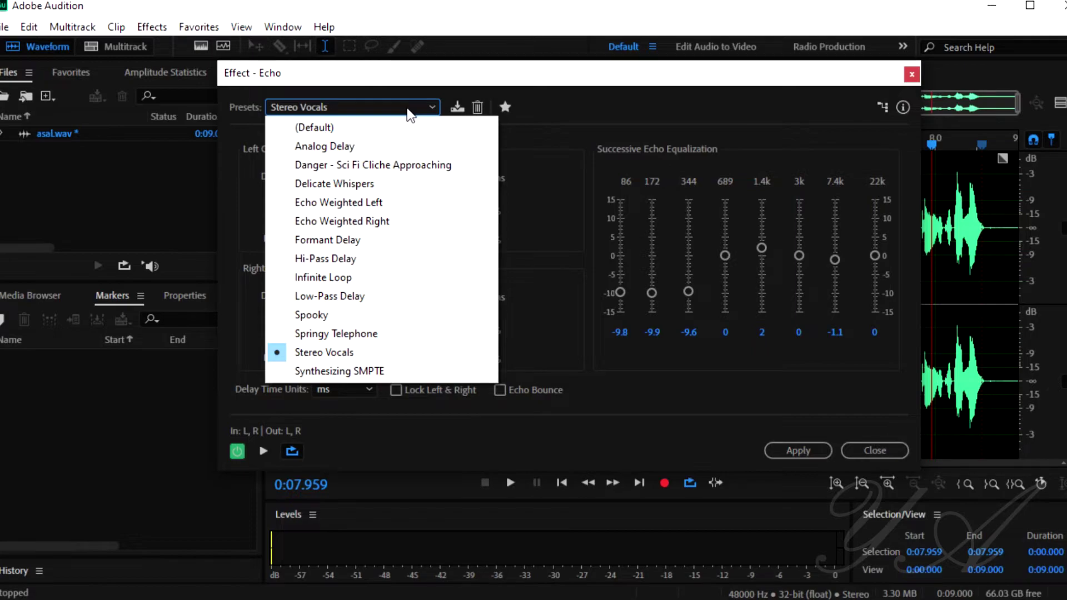
{"action": "left_click", "coordinate": [410, 112]}
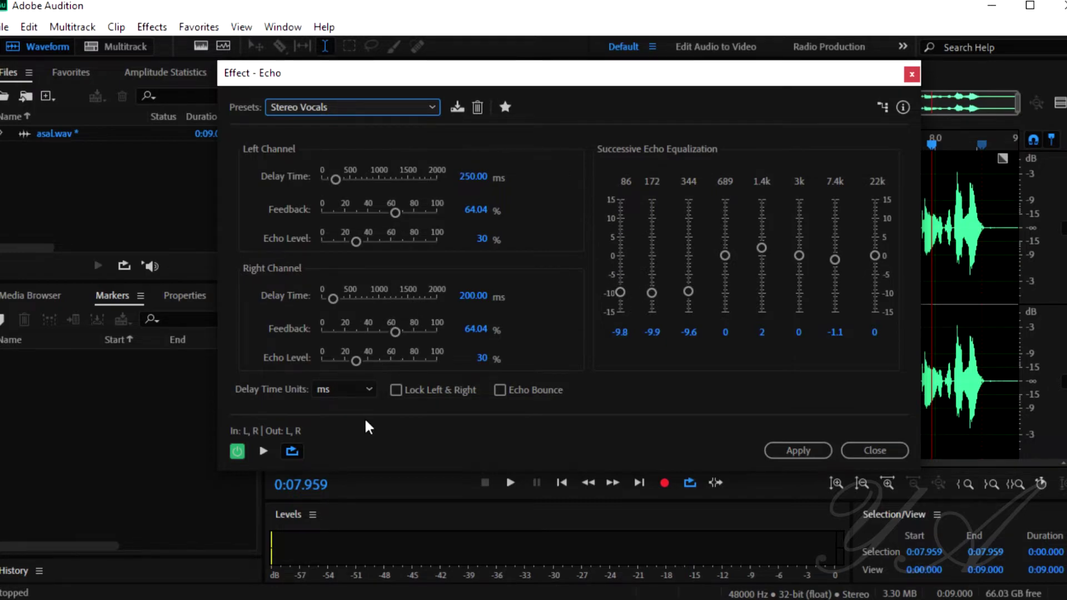
{"action": "left_click", "coordinate": [264, 450]}
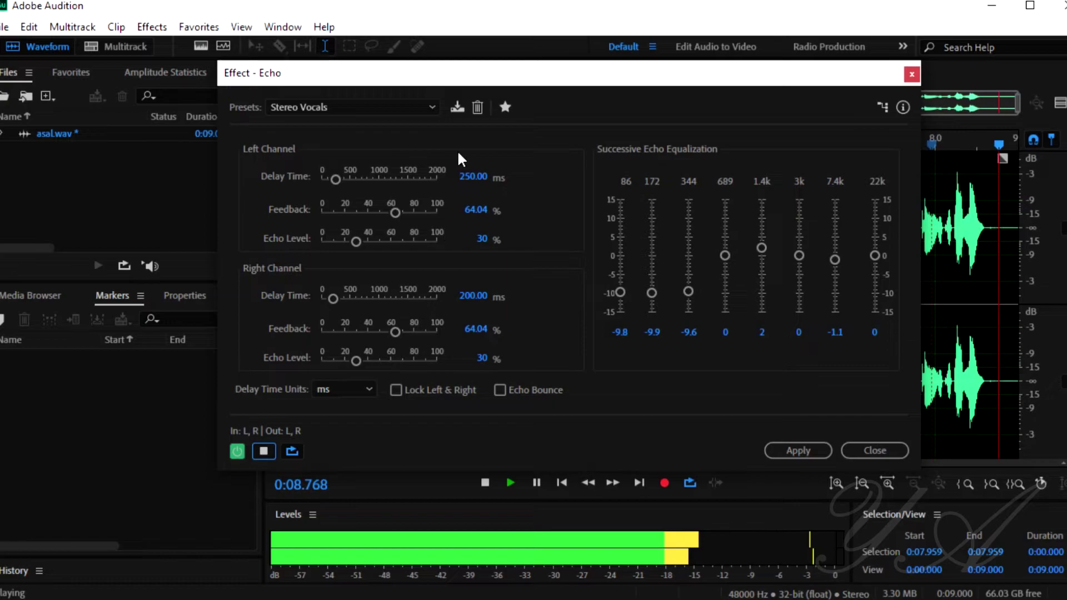
Audition the Echo presets Hi-Pass Delay and Danger - Sci Fi Cliche Approaching during the preview
{"action": "left_click", "coordinate": [430, 108]}
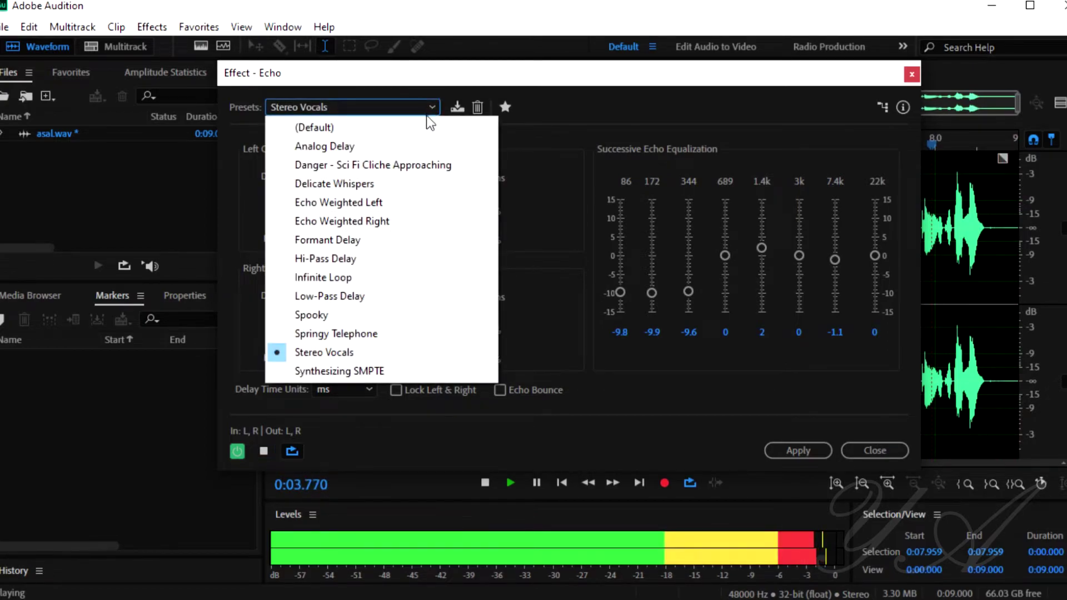
{"action": "left_click", "coordinate": [356, 260]}
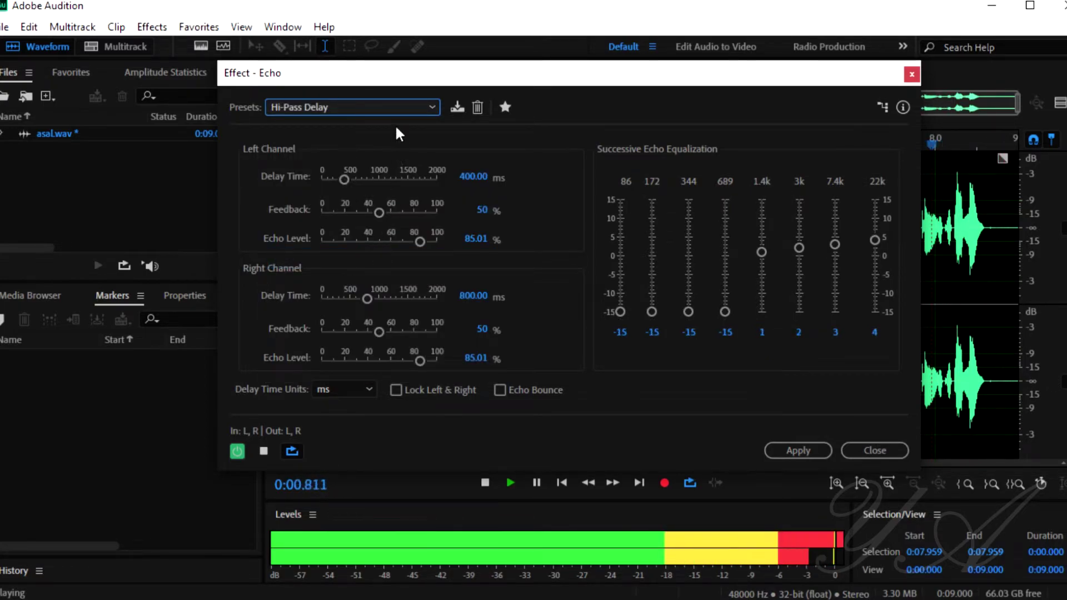
{"action": "left_click", "coordinate": [397, 106]}
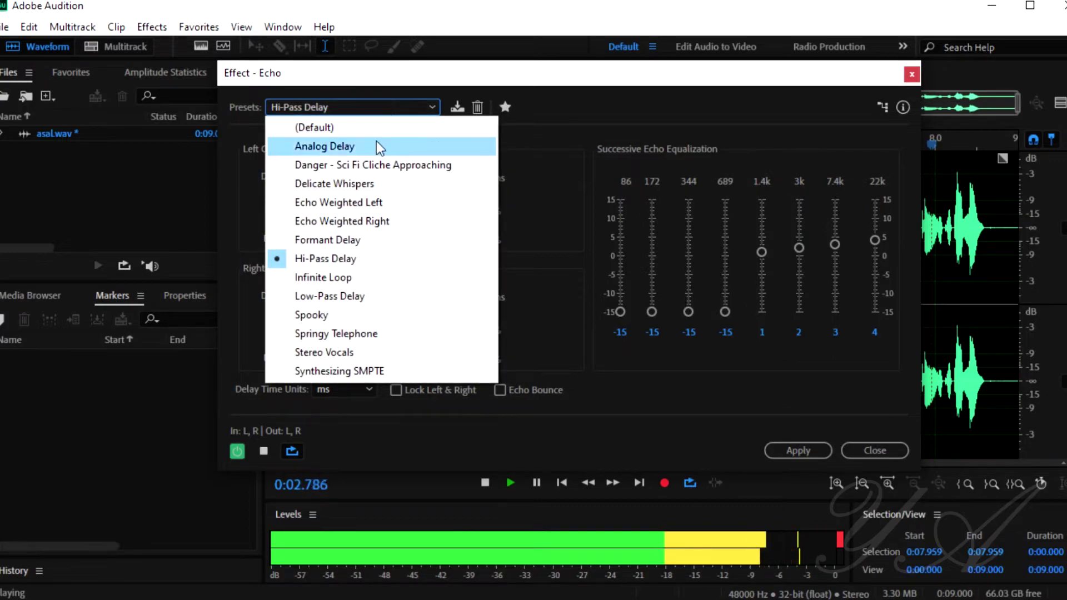
{"action": "left_click", "coordinate": [365, 165]}
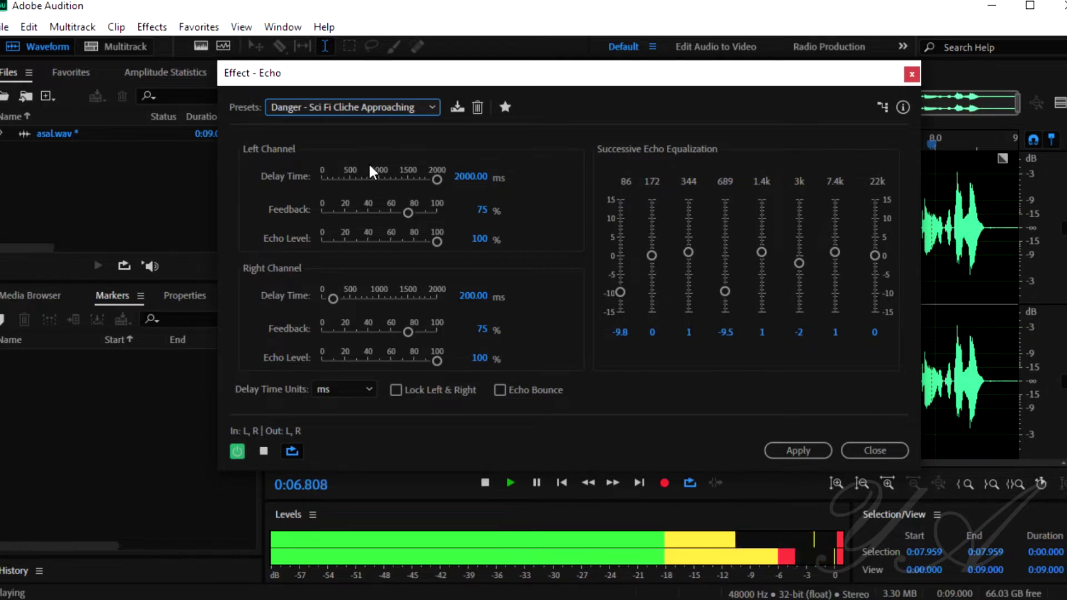
Set the echo delay times to 573.53 ms left and 538.24 ms right, with feedback at 51.47% left and 56.62% right
{"action": "left_click_drag", "start_coordinate": [438, 178], "coordinate": [355, 179]}
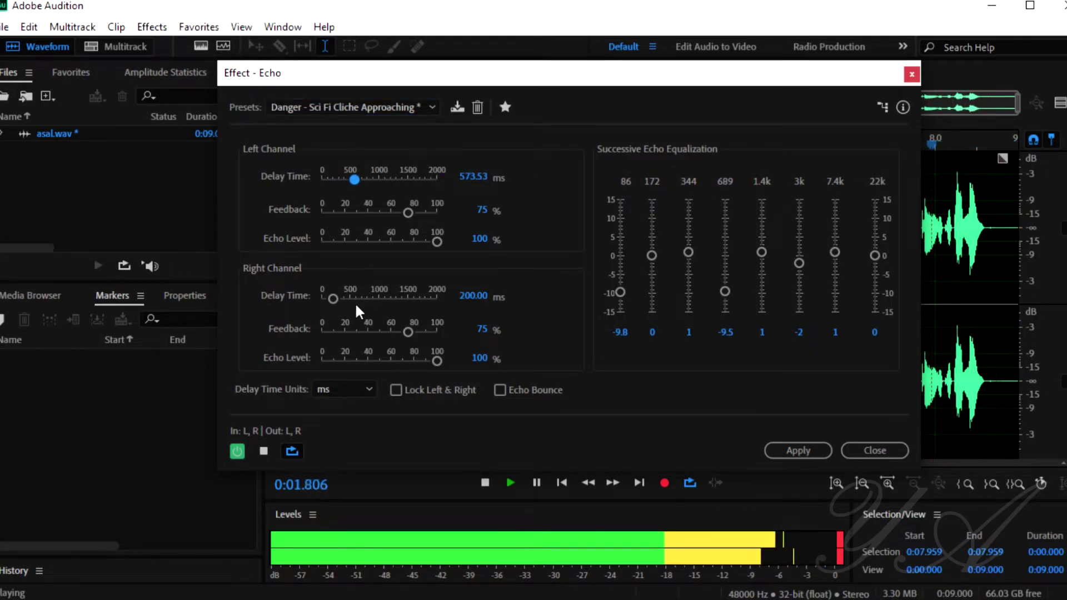
{"action": "left_click_drag", "start_coordinate": [334, 298], "coordinate": [353, 298]}
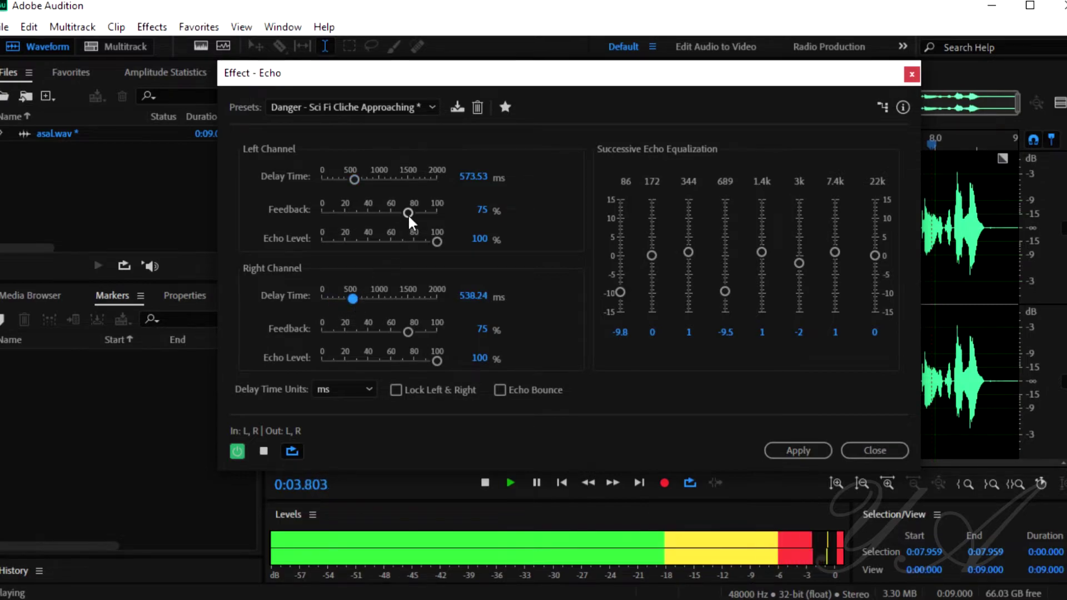
{"action": "left_click_drag", "start_coordinate": [408, 213], "coordinate": [381, 213]}
{"action": "left_click_drag", "start_coordinate": [408, 332], "coordinate": [387, 332]}
Try echo levels of 73.53% left and 69.12% right, closing the Echo effect without applying it
{"action": "left_click_drag", "start_coordinate": [436, 361], "coordinate": [402, 361]}
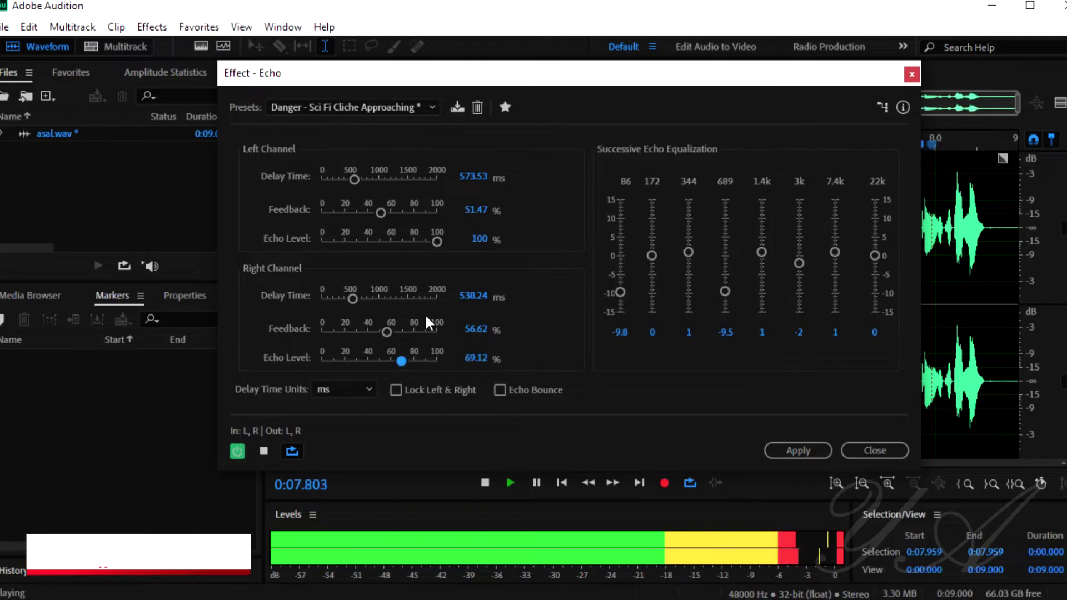
{"action": "left_click_drag", "start_coordinate": [436, 241], "coordinate": [406, 242]}
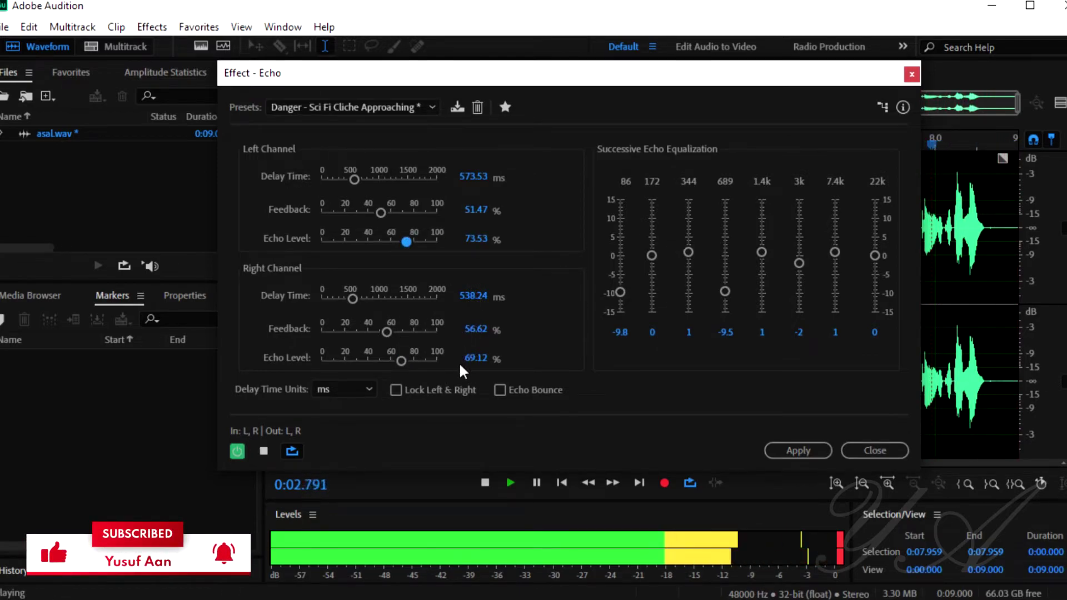
{"action": "left_click", "coordinate": [265, 451]}
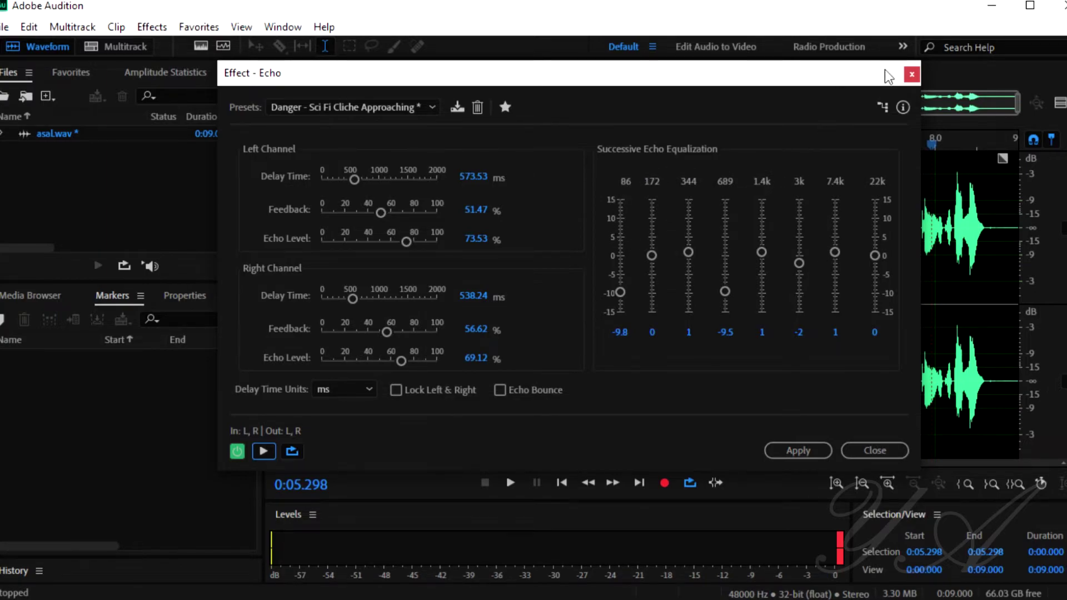
{"action": "left_click", "coordinate": [917, 76]}
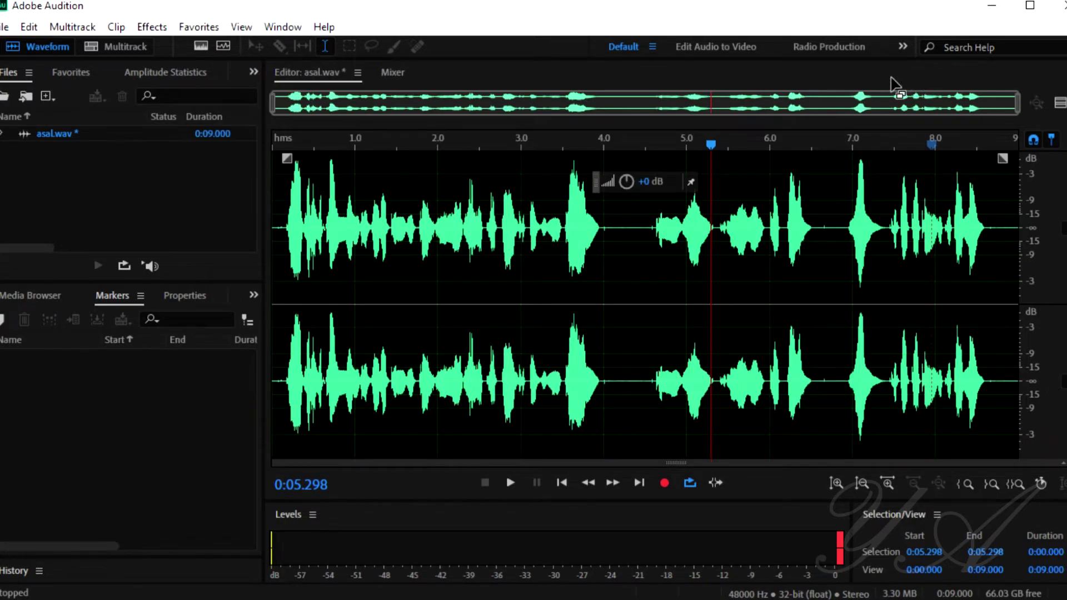
Open the Studio Reverb effect for the recording
{"action": "left_click", "coordinate": [164, 26]}
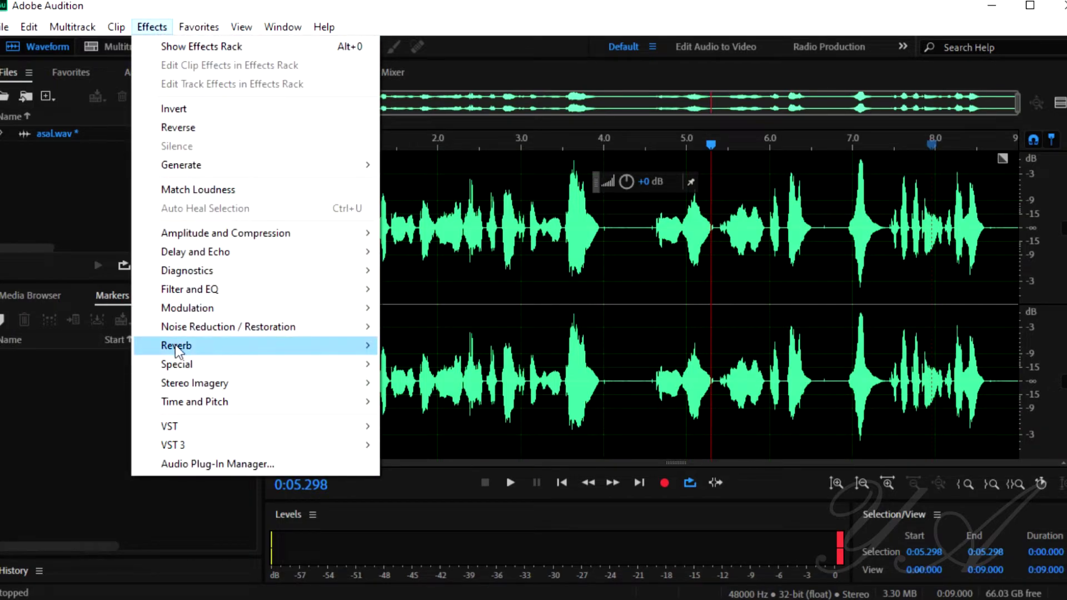
{"action": "mouse_move", "coordinate": [199, 345]}
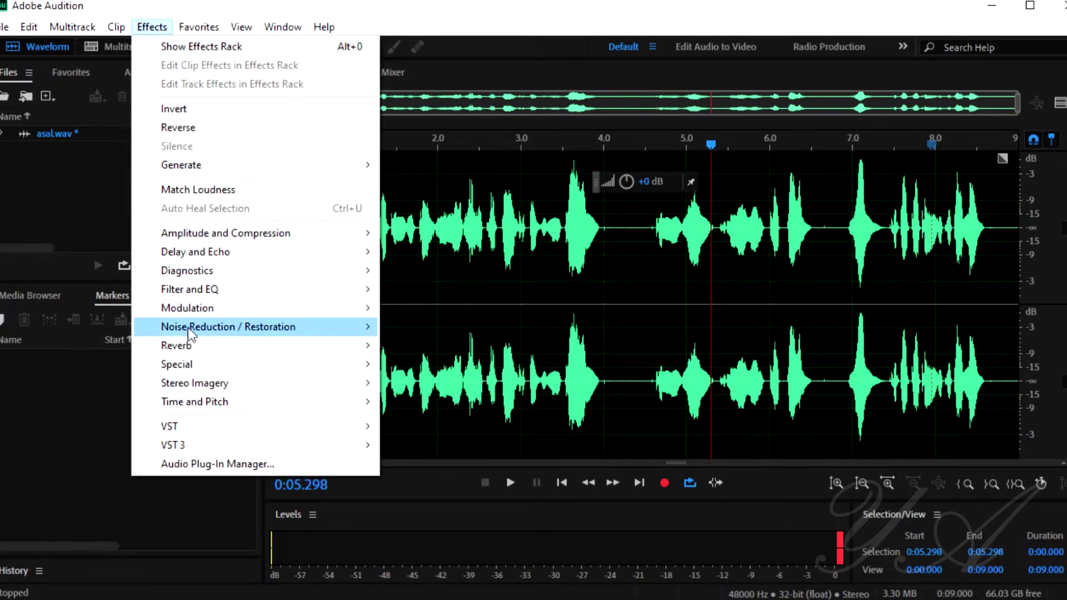
{"action": "mouse_move", "coordinate": [194, 342]}
{"action": "left_click", "coordinate": [431, 401]}
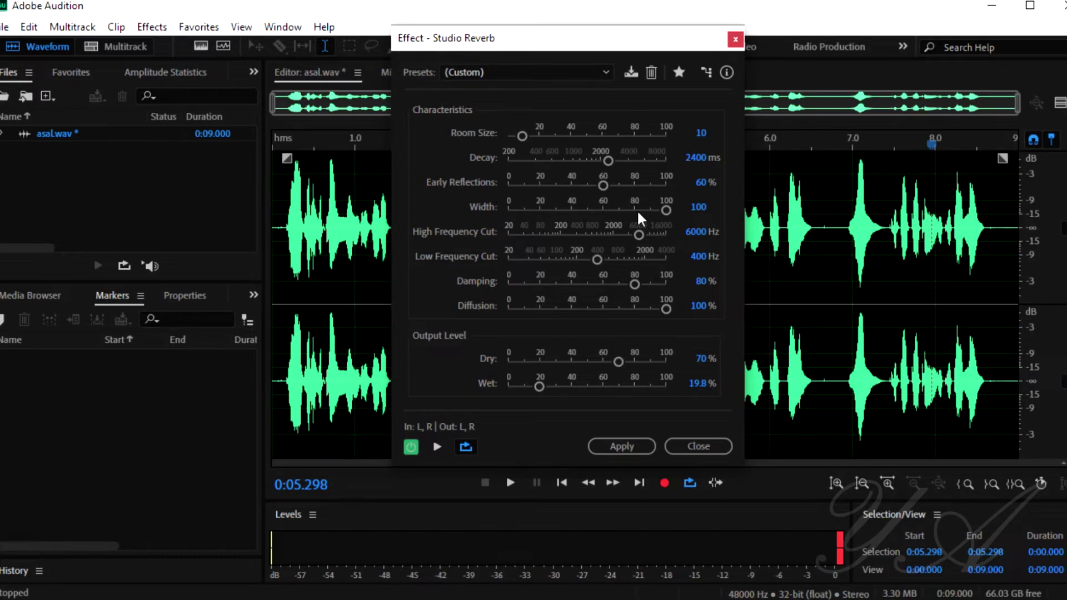
Try a high frequency cut of 1358 Hz, a low frequency cut of 579 Hz and damping of 81.6% for the reverb
{"action": "left_click_drag", "start_coordinate": [640, 233], "coordinate": [606, 237]}
{"action": "mouse_move", "coordinate": [599, 261]}
{"action": "left_mouse_down"}
{"action": "mouse_move", "coordinate": [629, 260]}
{"action": "mouse_move", "coordinate": [576, 256]}
{"action": "mouse_move", "coordinate": [610, 254]}
{"action": "left_mouse_up"}
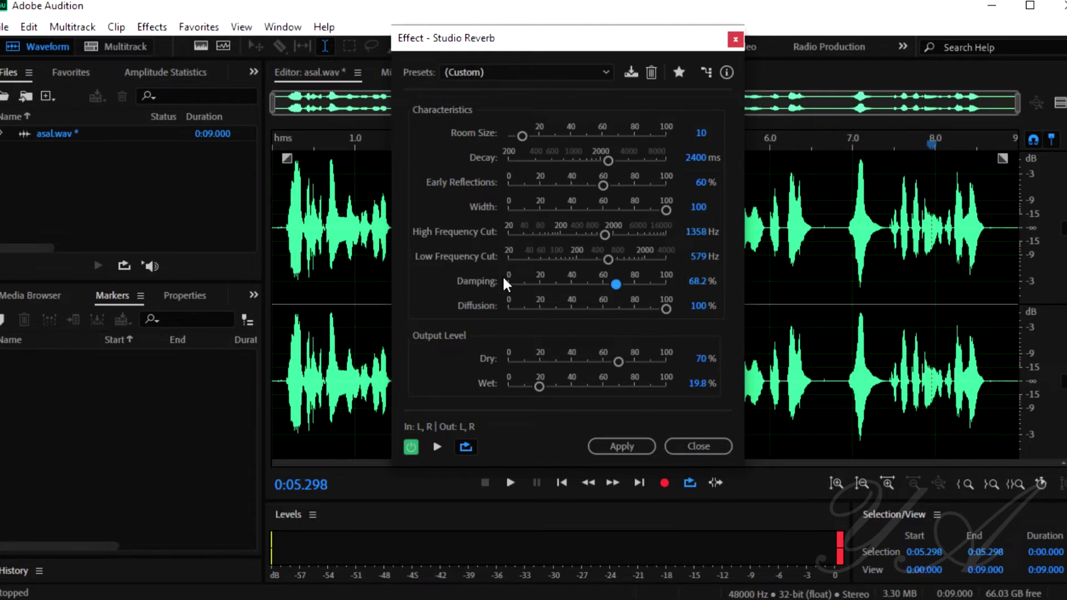
{"action": "left_click_drag", "start_coordinate": [615, 285], "coordinate": [560, 284]}
{"action": "left_click_drag", "start_coordinate": [605, 285], "coordinate": [637, 283]}
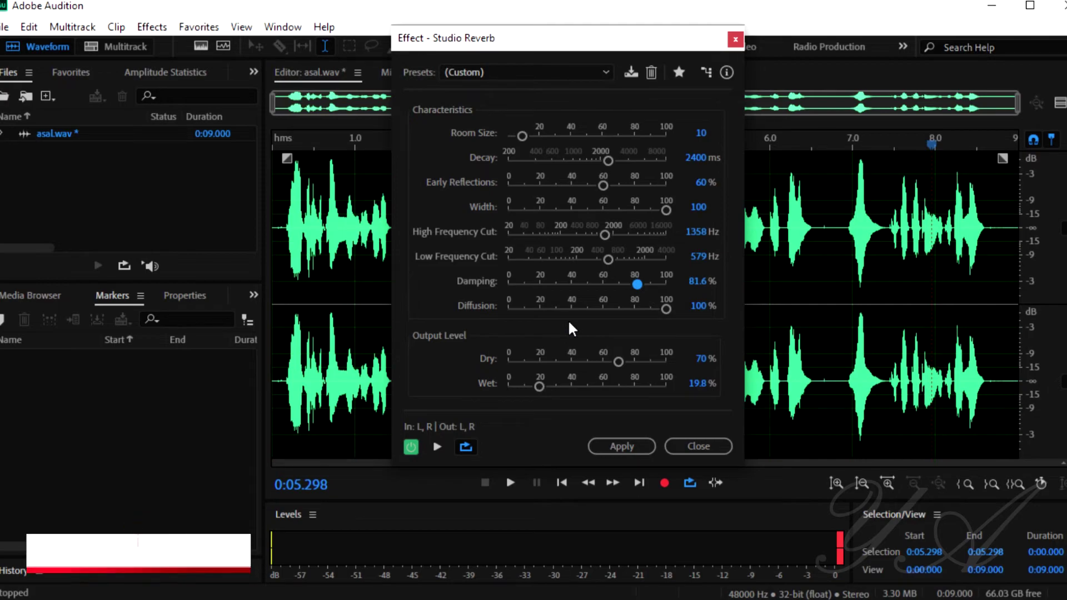
Load the Drum Plate (medium) reverb preset and preview it on the recording, stopping playback when done
{"action": "left_click", "coordinate": [564, 74]}
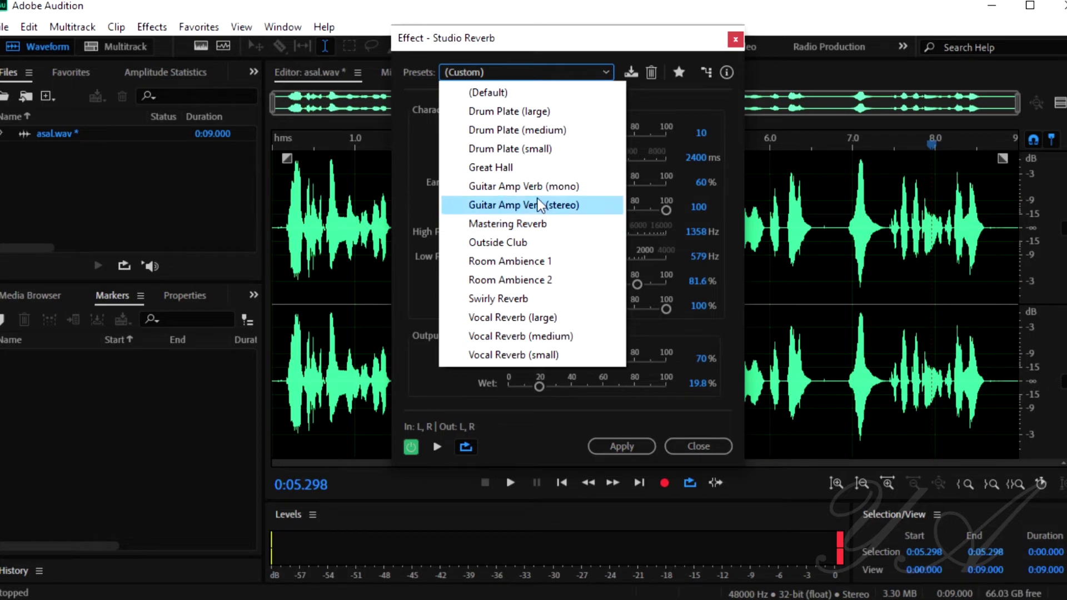
{"action": "left_click", "coordinate": [532, 129]}
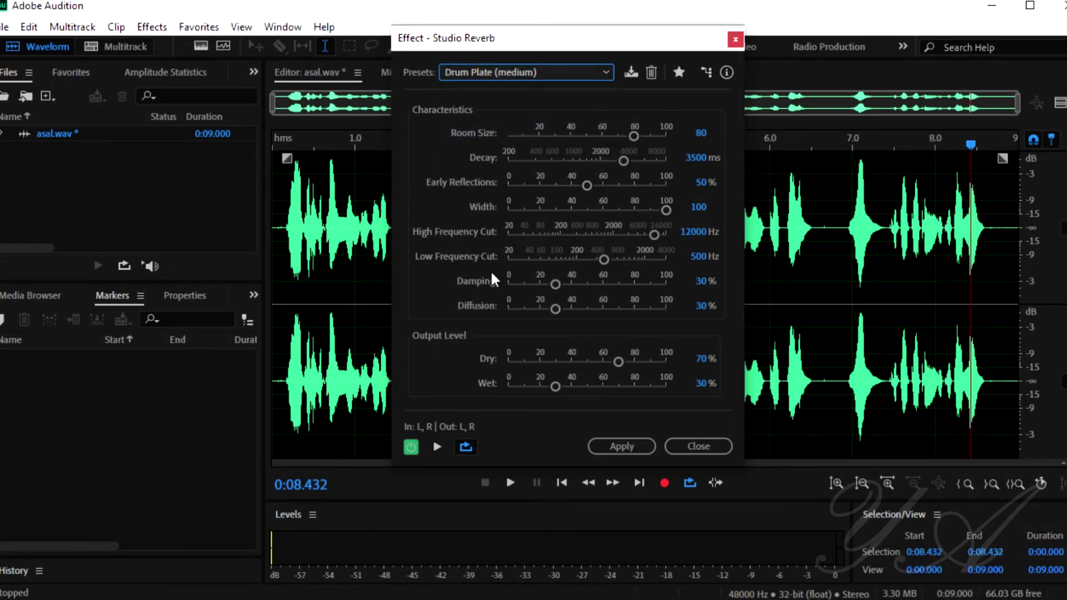
{"action": "left_click", "coordinate": [439, 446]}
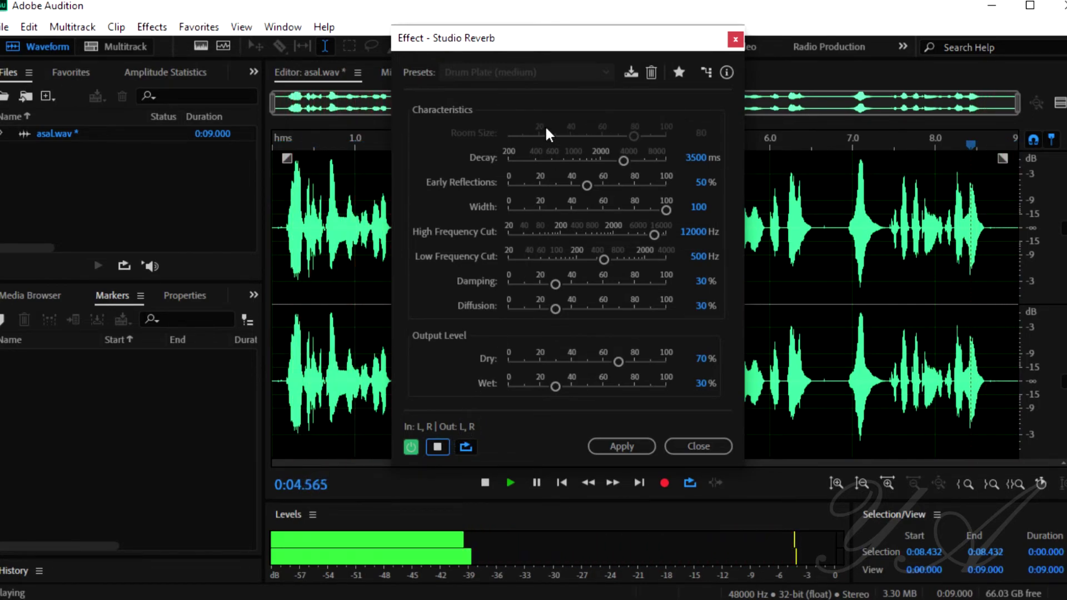
{"action": "left_click", "coordinate": [438, 446]}
Switch the reverb preset to Great Hall and listen to a short preview of it
{"action": "left_click", "coordinate": [528, 73]}
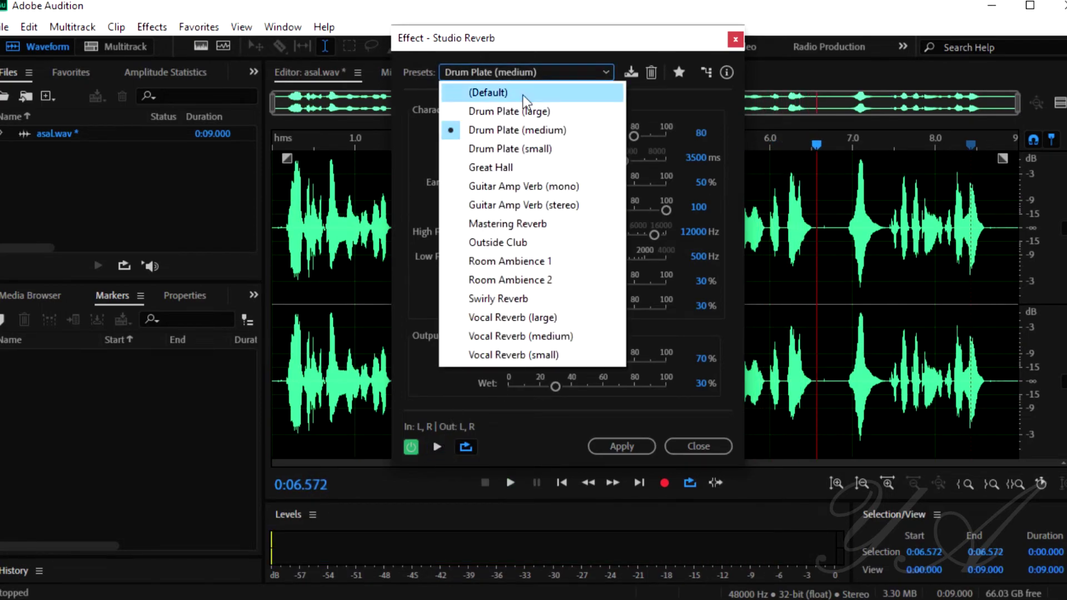
{"action": "left_click", "coordinate": [504, 166]}
{"action": "left_click", "coordinate": [437, 446]}
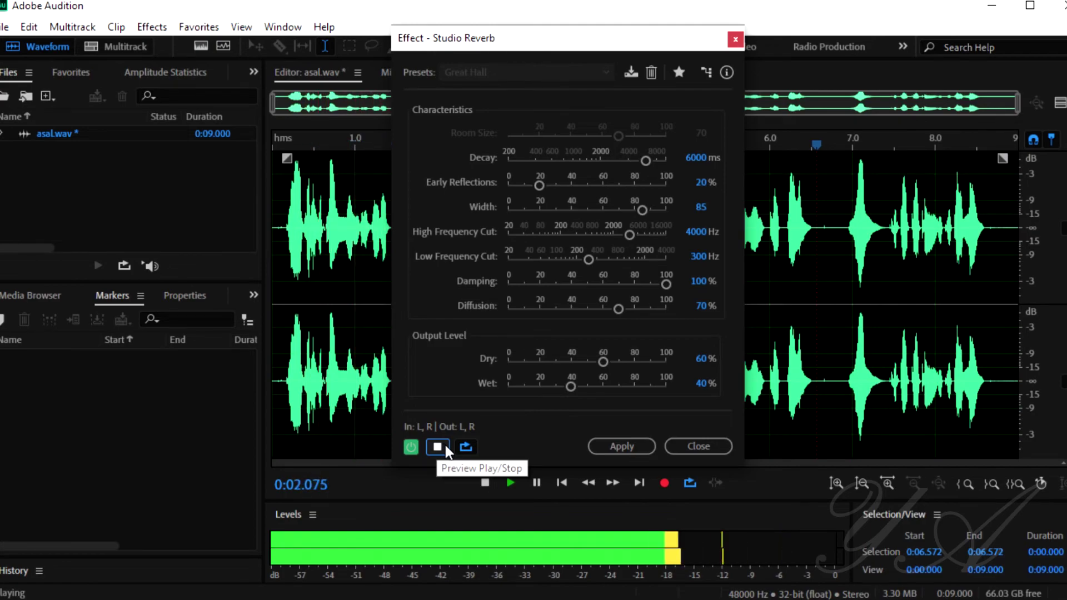
{"action": "left_click", "coordinate": [444, 443]}
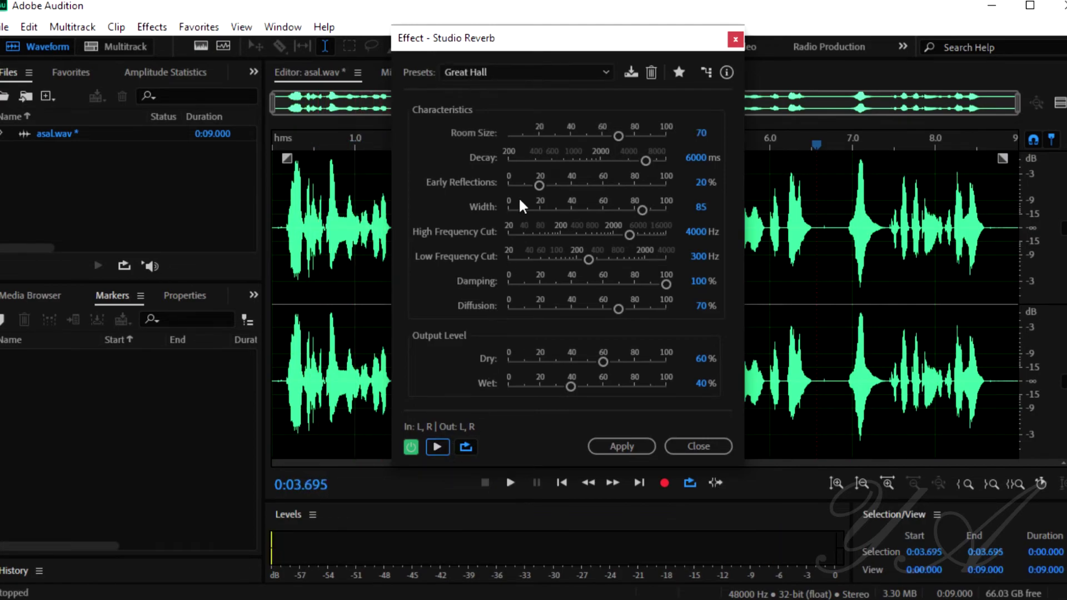
Load the Vocal Reverb (medium) preset and preview the recording with it, stopping playback when done
{"action": "left_click", "coordinate": [522, 75]}
{"action": "left_click", "coordinate": [502, 333]}
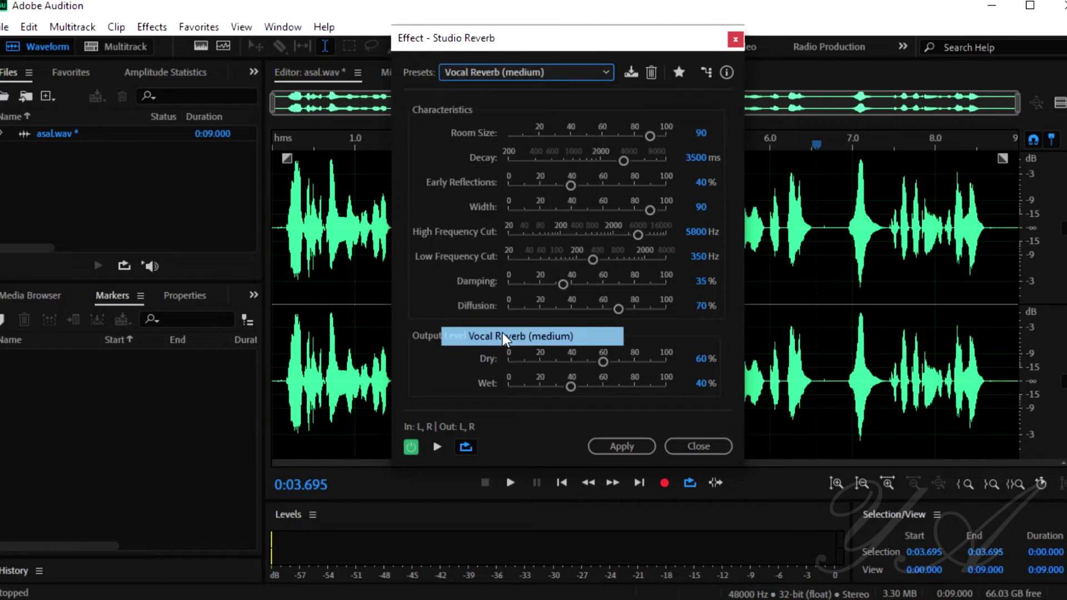
{"action": "left_click", "coordinate": [437, 444]}
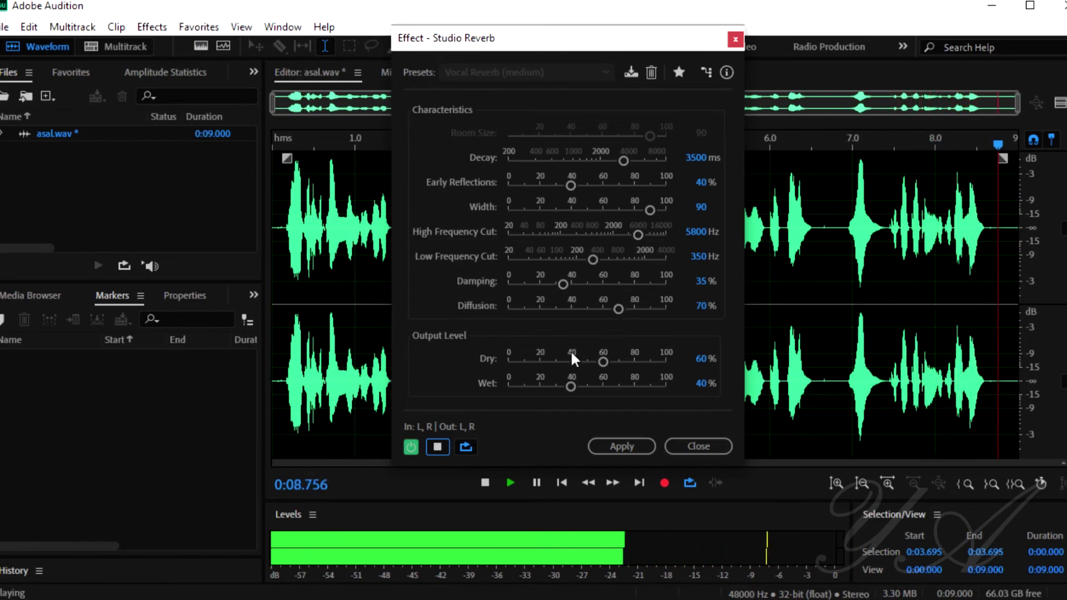
{"action": "left_click", "coordinate": [437, 445]}
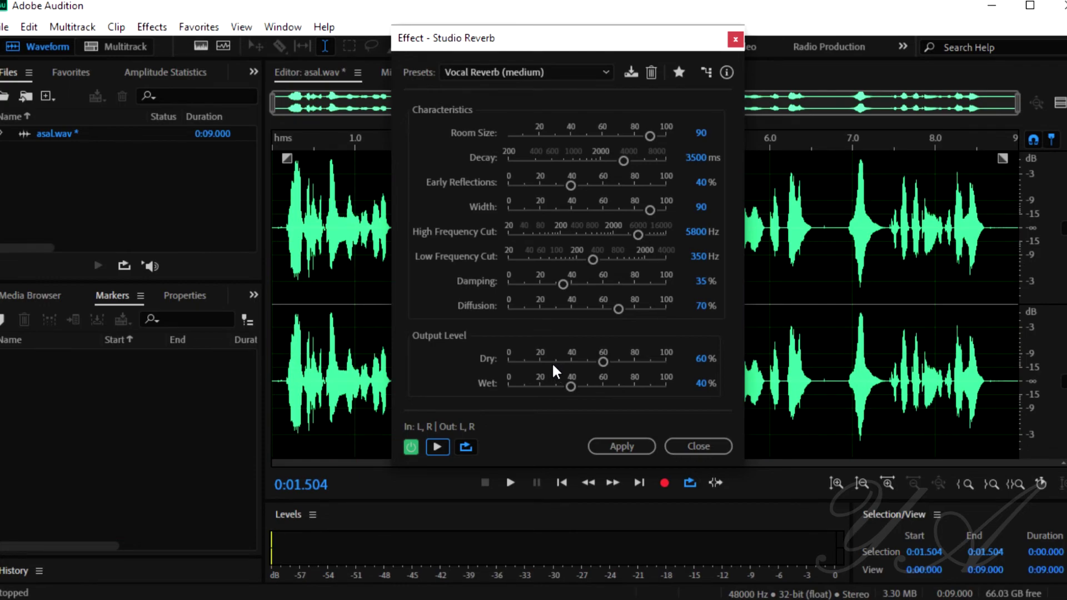
Adjust the Vocal Reverb (medium) preset to 53.3% damping, 80.2% diffusion, 1509 ms decay and a 4472 Hz high frequency cut
{"action": "left_click", "coordinate": [522, 72]}
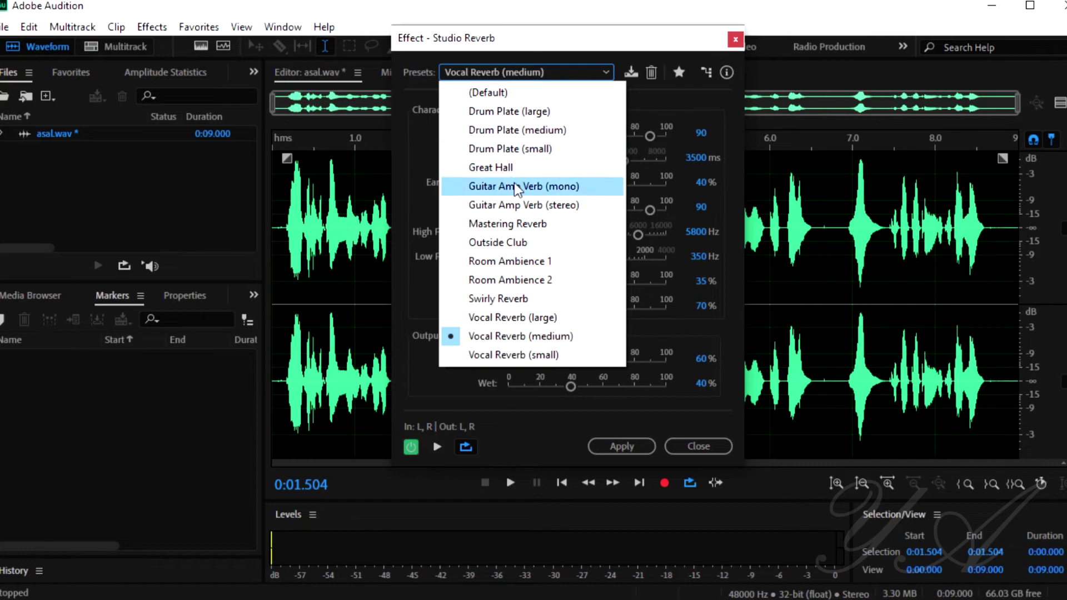
{"action": "left_click", "coordinate": [495, 339]}
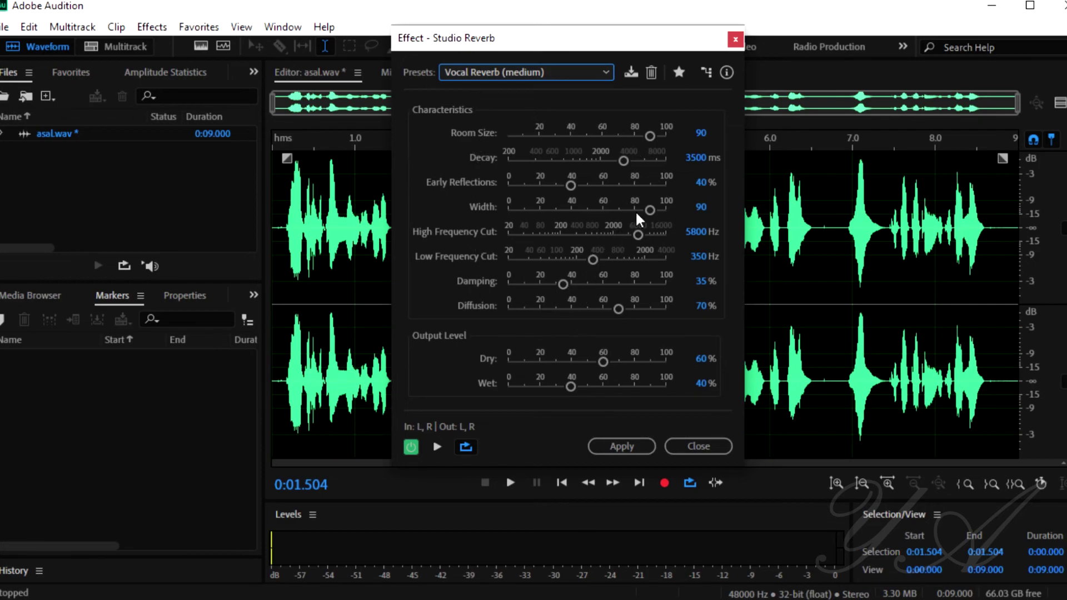
{"action": "left_click_drag", "start_coordinate": [561, 284], "coordinate": [635, 311]}
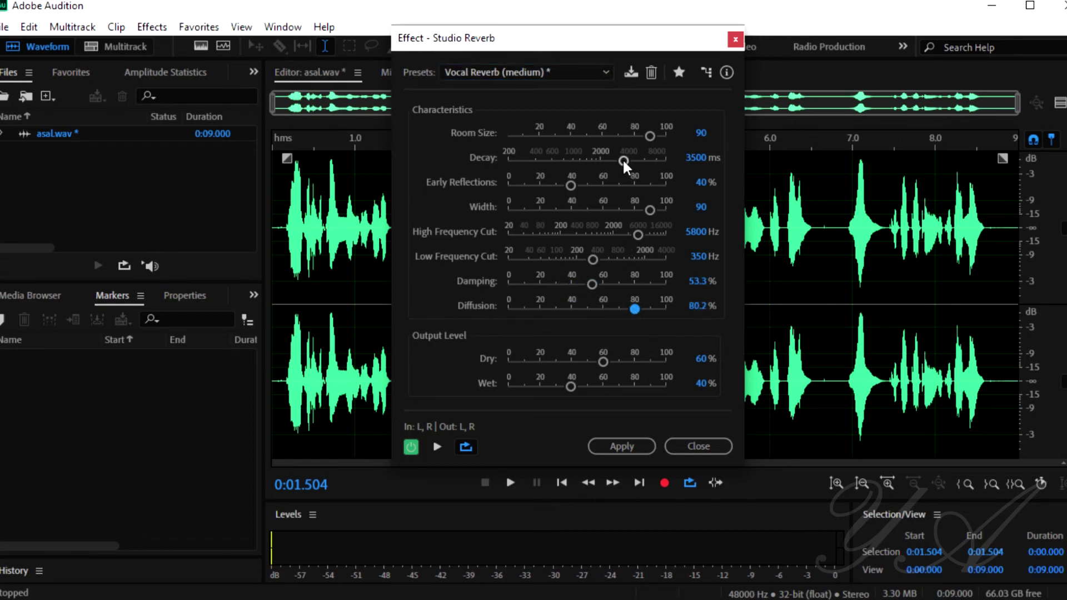
{"action": "left_click_drag", "start_coordinate": [624, 161], "coordinate": [589, 160]}
{"action": "mouse_move", "coordinate": [634, 236]}
{"action": "left_mouse_down"}
{"action": "mouse_move", "coordinate": [646, 232]}
{"action": "mouse_move", "coordinate": [628, 233]}
{"action": "left_mouse_up"}
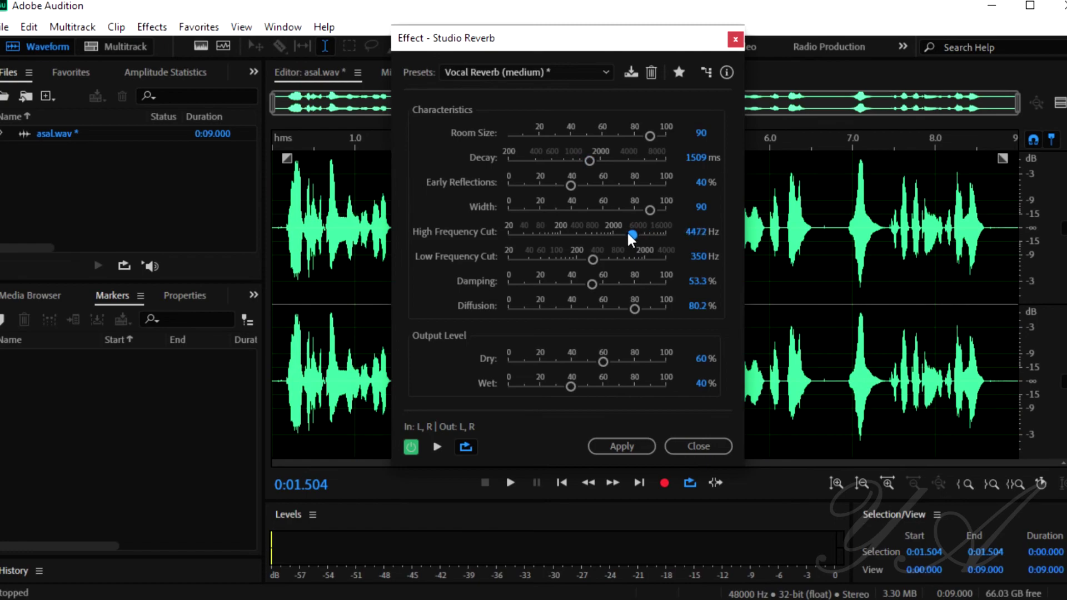